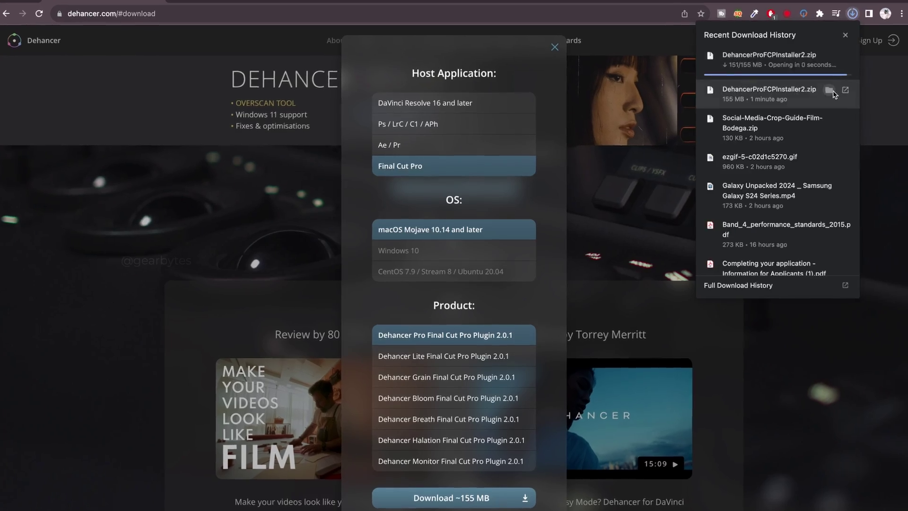
Reveal the downloaded DehancerProFCPInstaller2.zip and run the Dehancer Pro FCP v2 2.0.1 installation, letting the installer close Final Cut Pro.
click(829, 90)
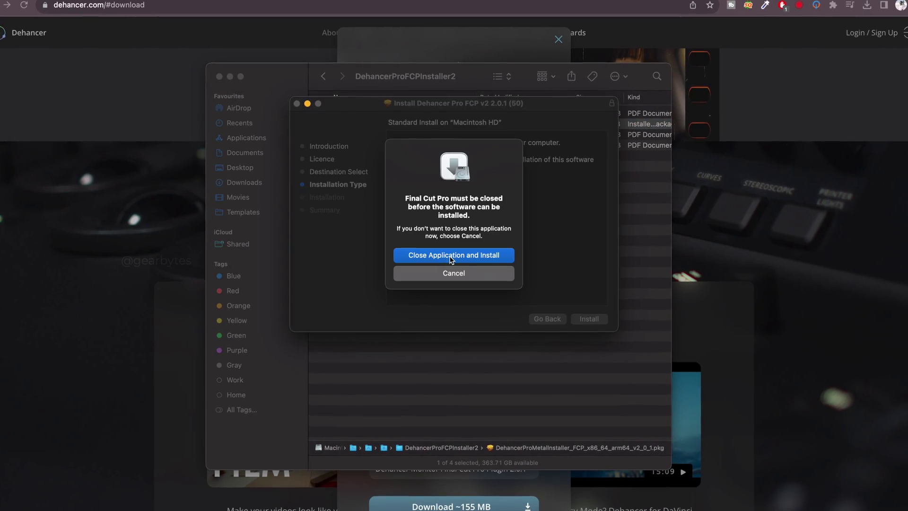
click(450, 255)
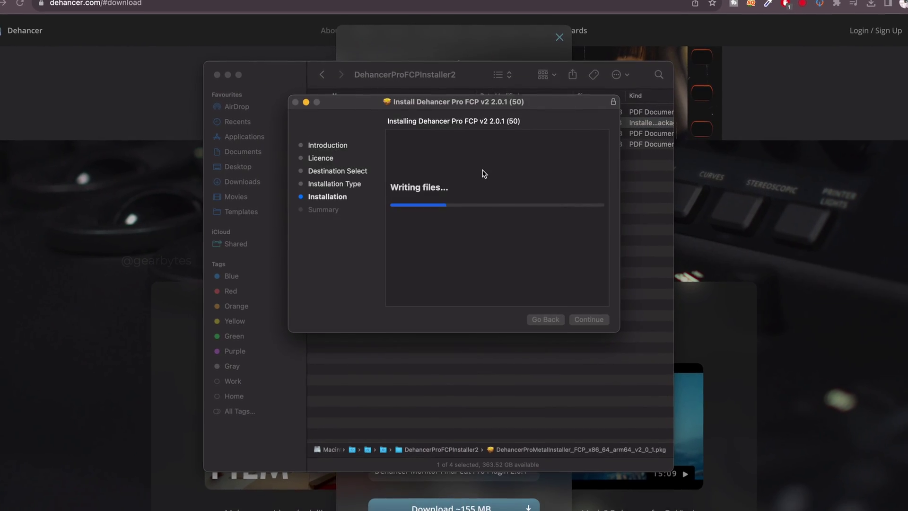
click(589, 319)
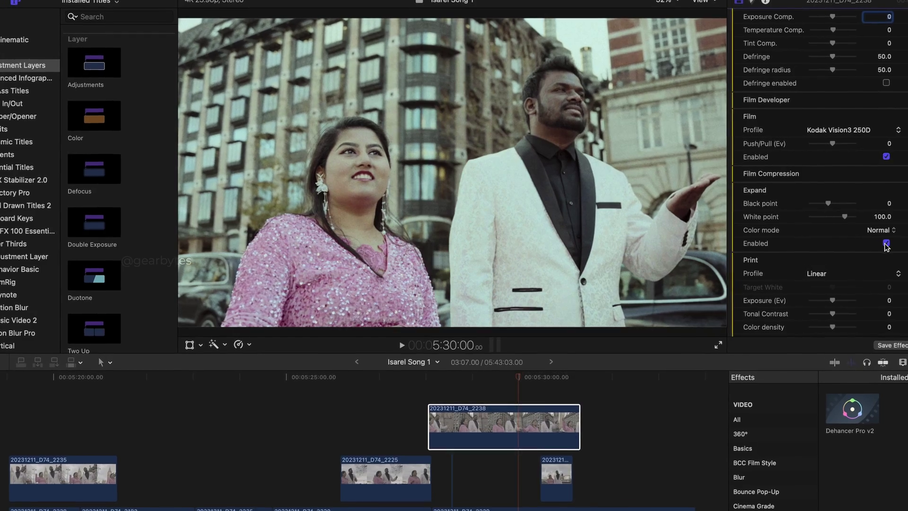
In Final Cut Pro, compare the selected clip's look by switching the Dehancer Pro v2 film stages on and off.
scroll(800, 234, down, 15)
scroll(799, 234, up, 15)
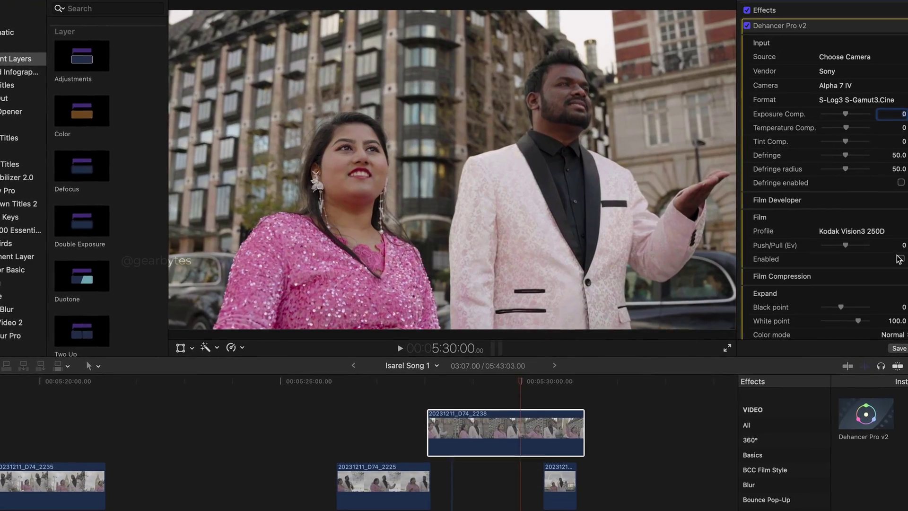
click(881, 220)
click(881, 224)
click(881, 230)
click(878, 241)
key(F2)
drag(855, 245, 879, 244)
click(879, 230)
click(881, 317)
click(877, 231)
scroll(894, 75, up, 5)
click(878, 138)
click(878, 231)
click(878, 303)
click(884, 232)
click(884, 256)
click(885, 231)
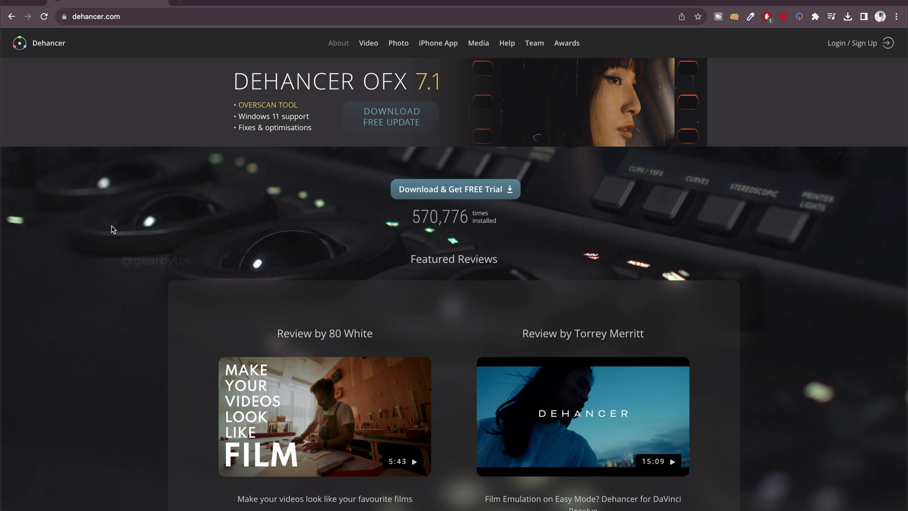
Open the Dehancer free trial download options and choose Final Cut Pro with Dehancer Pro Final Cut Pro Plugin 2.0.1.
click(451, 189)
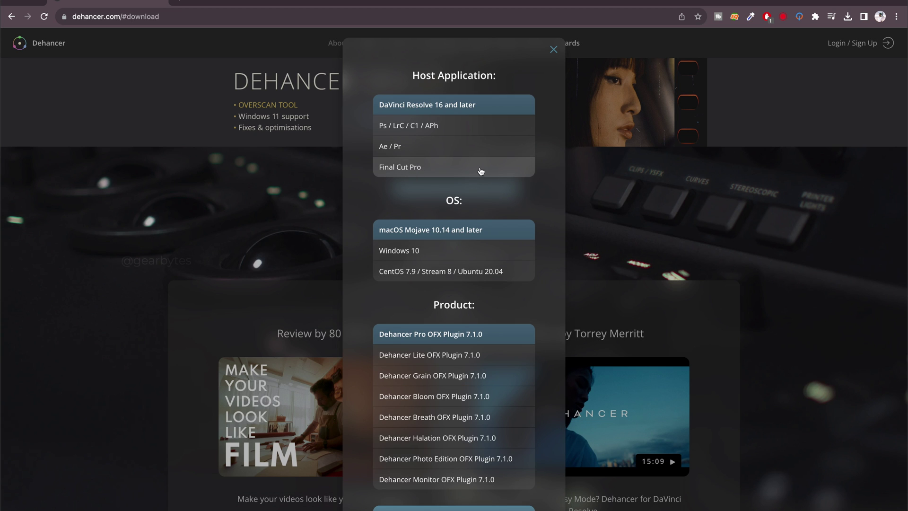
click(500, 171)
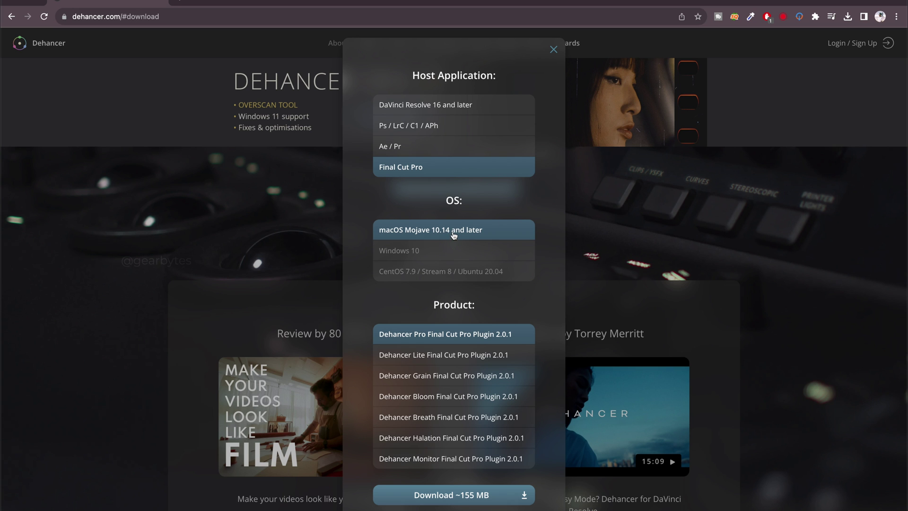
click(482, 371)
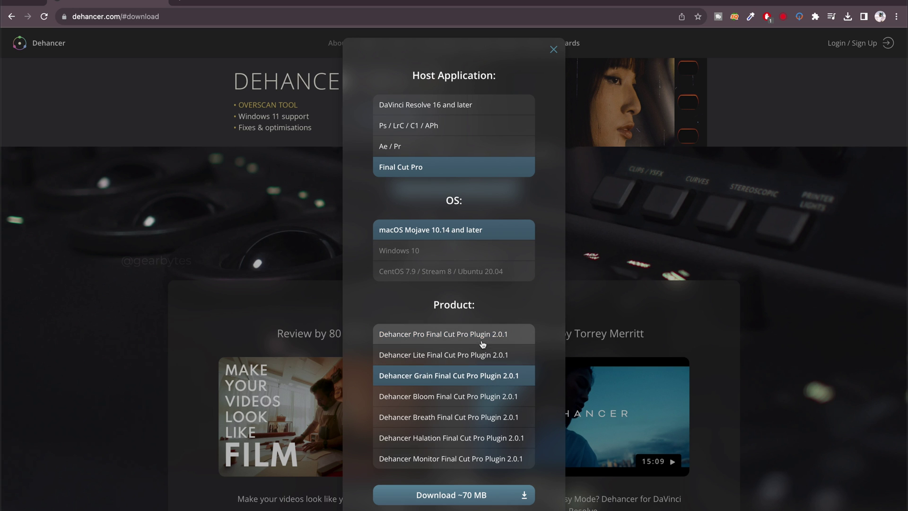
click(483, 337)
Download the Dehancer Pro plugin installer and save it as DehancerProFCPInstaller2 in Downloads.
scroll(492, 402, down, 2)
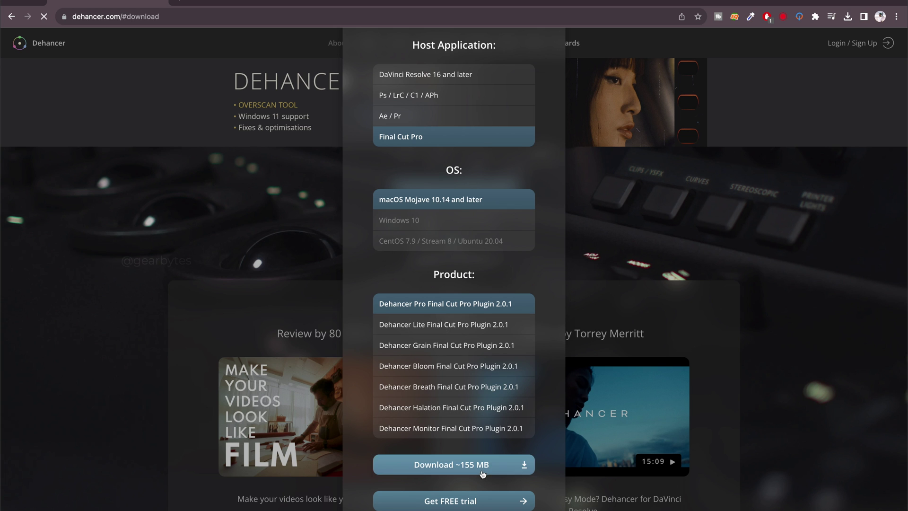
click(483, 473)
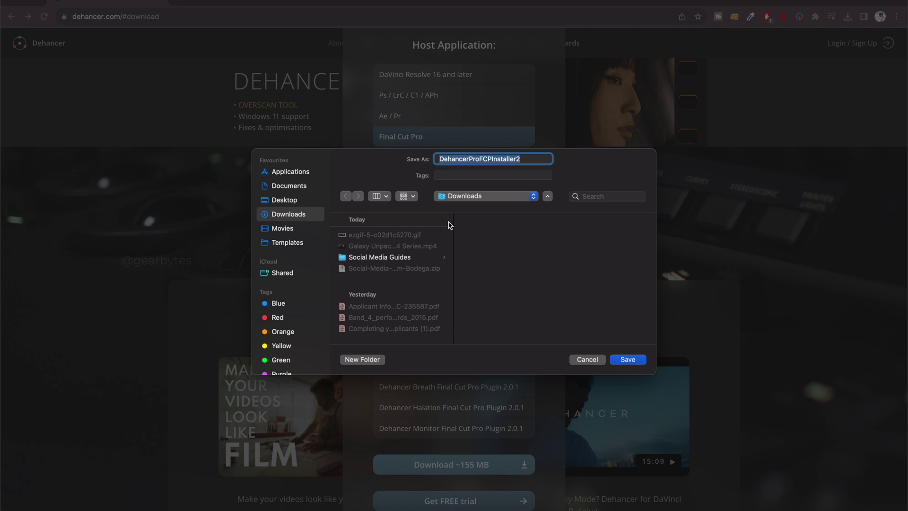
key(Return)
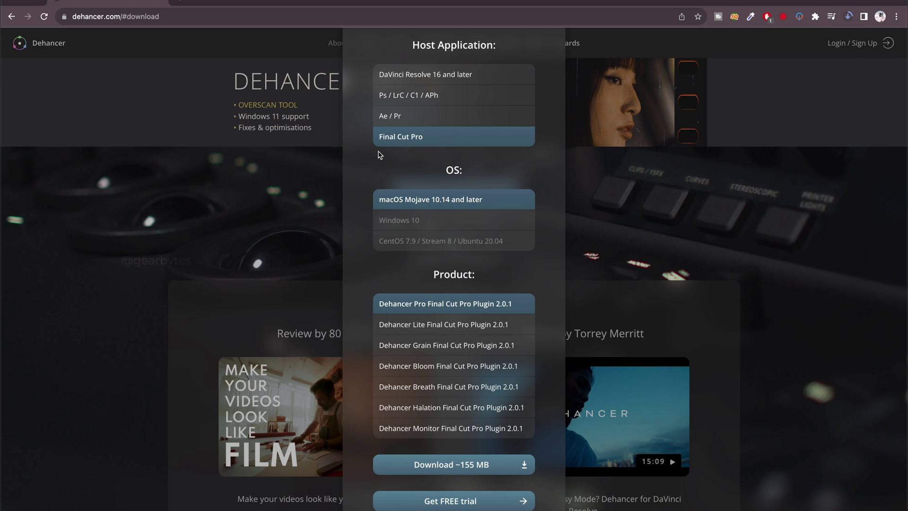
scroll(414, 223, up, 1)
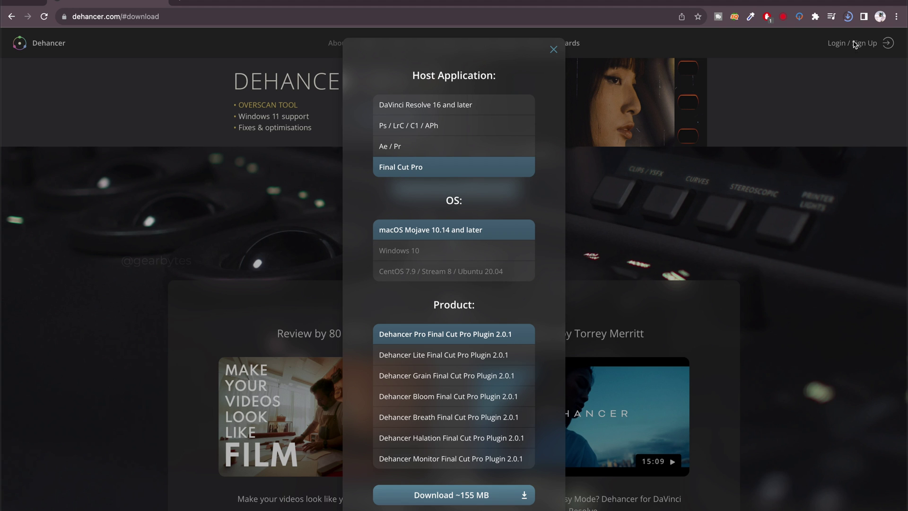
Locate the downloaded installer through the browser's download history, open the DehancerProFCPInstaller2 folder and launch its installer package.
click(848, 17)
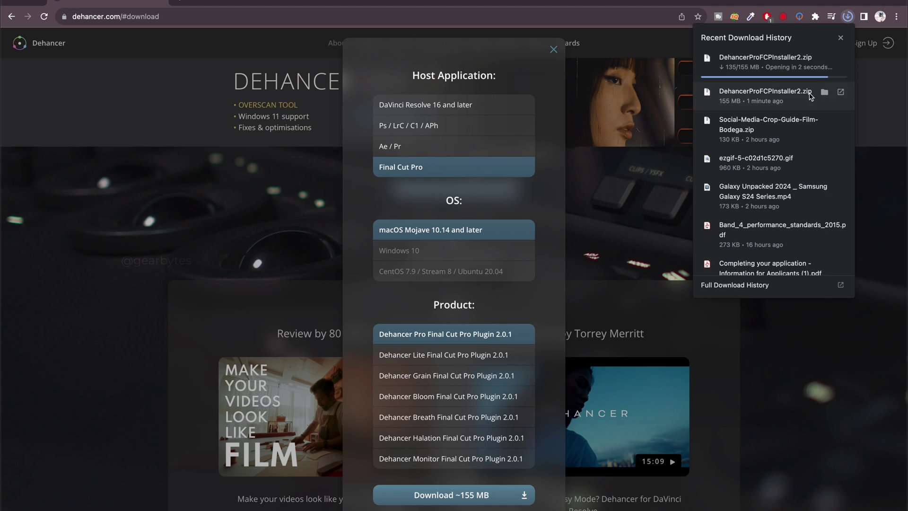
click(830, 95)
double_click(404, 174)
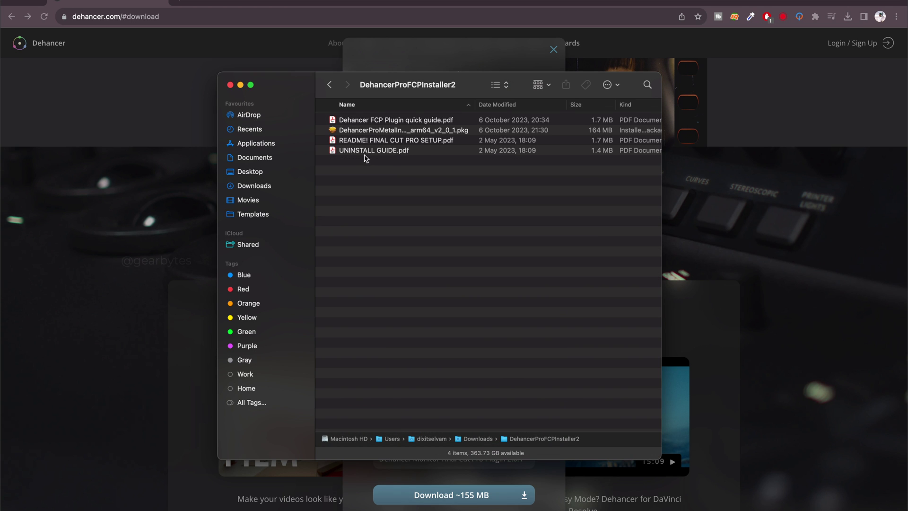
click(418, 130)
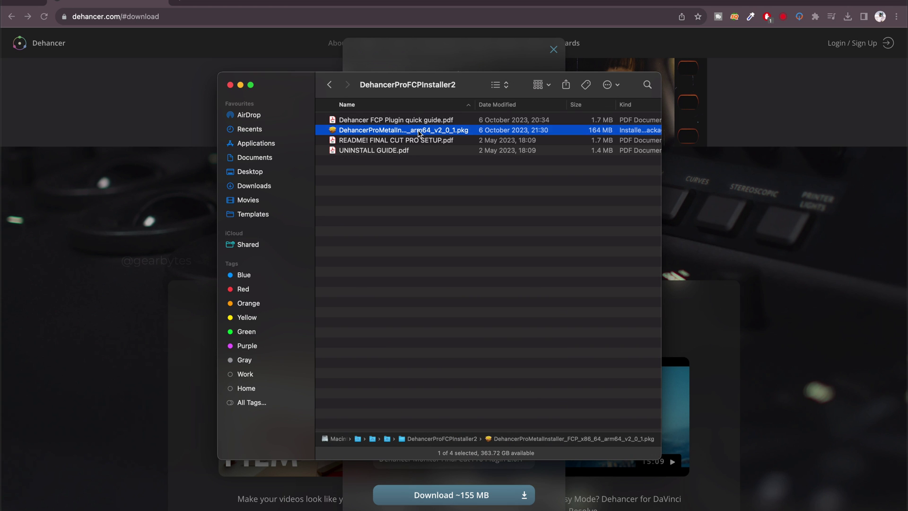
double_click(418, 130)
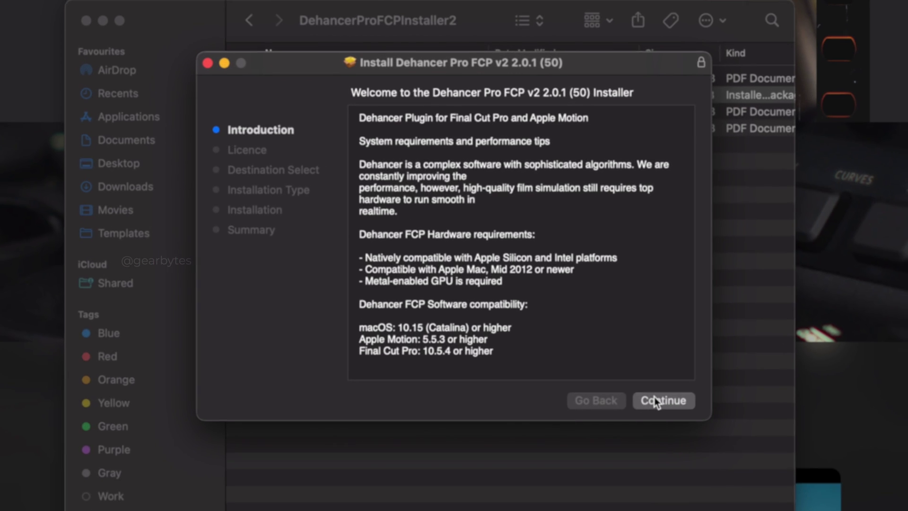
Install Dehancer Pro FCP v2, agreeing to the software licence and letting the installer close Final Cut Pro, and close the finished installer.
click(656, 402)
click(662, 398)
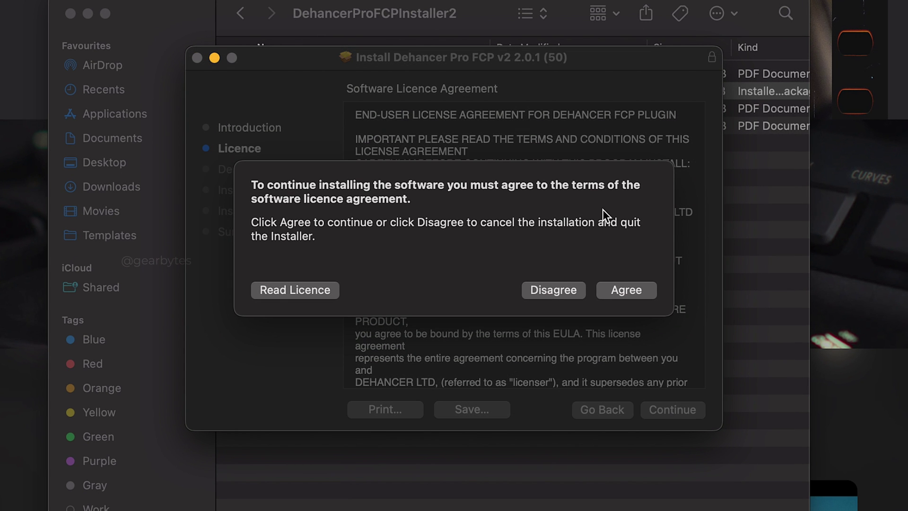
click(617, 286)
click(674, 410)
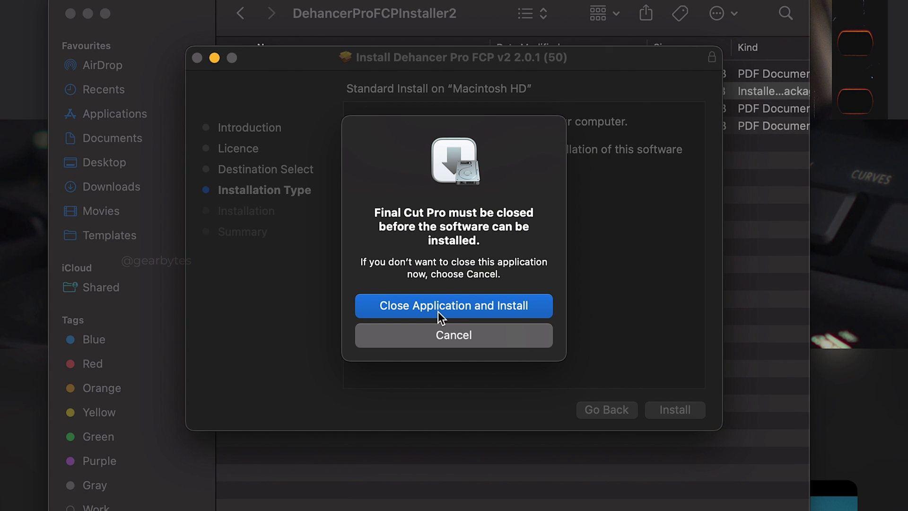
click(470, 307)
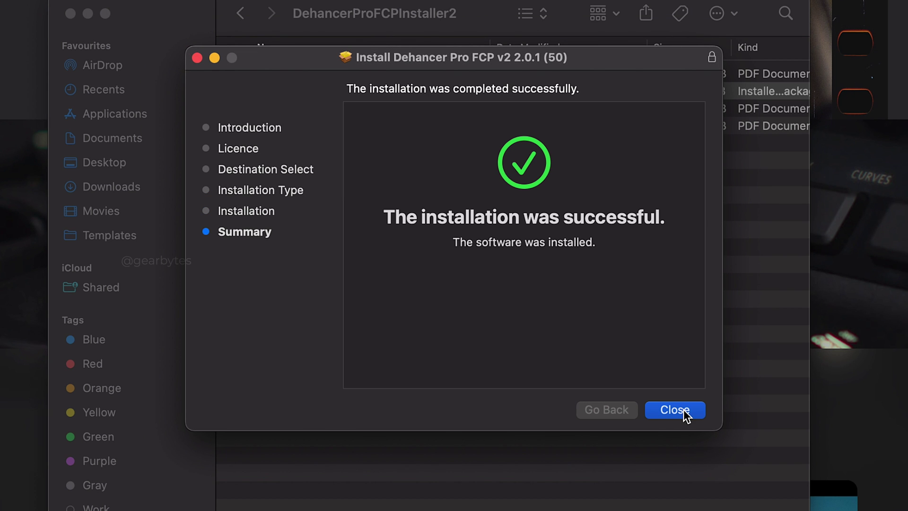
click(683, 409)
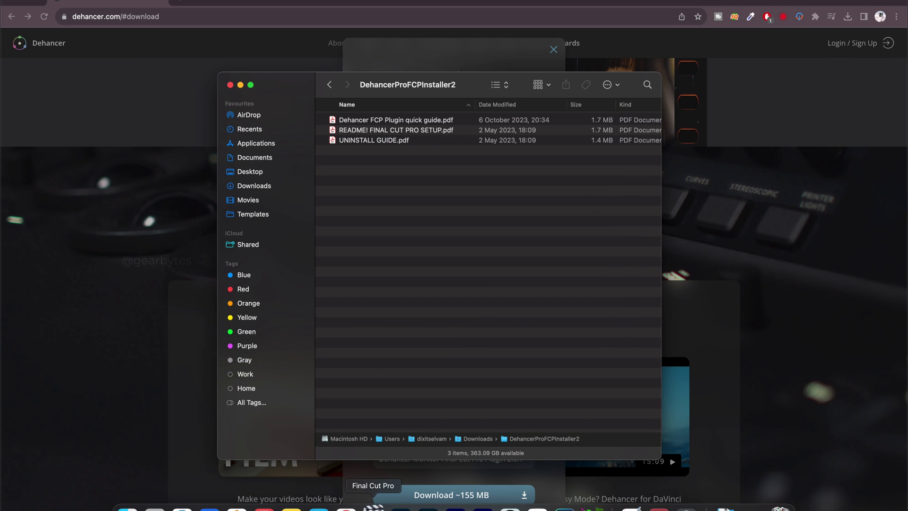
Switch to Final Cut Pro and apply the Dehancer Pro v2 effect from Film Emulation to the connected clip at the playhead.
click(373, 505)
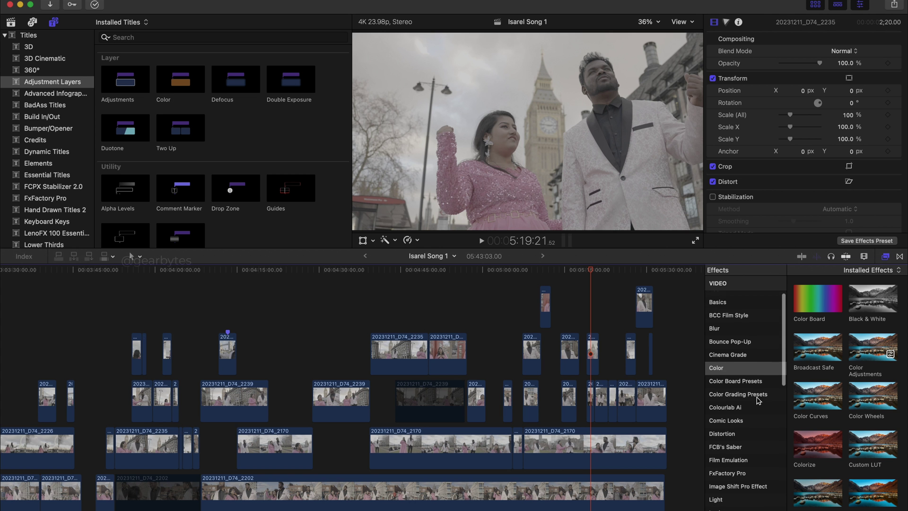
scroll(759, 401, down, 3)
scroll(757, 399, down, 3)
scroll(757, 398, up, 4)
click(733, 331)
click(747, 436)
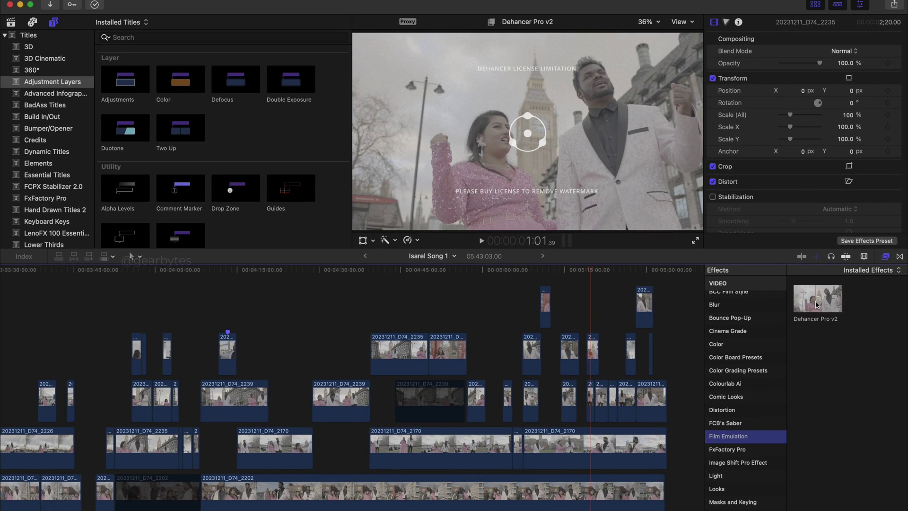
drag(815, 304, 590, 354)
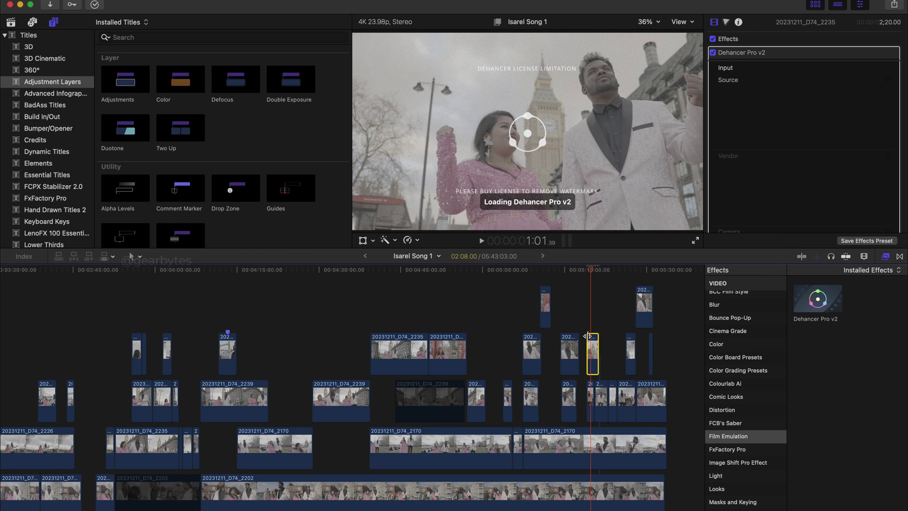
key(super+equal)
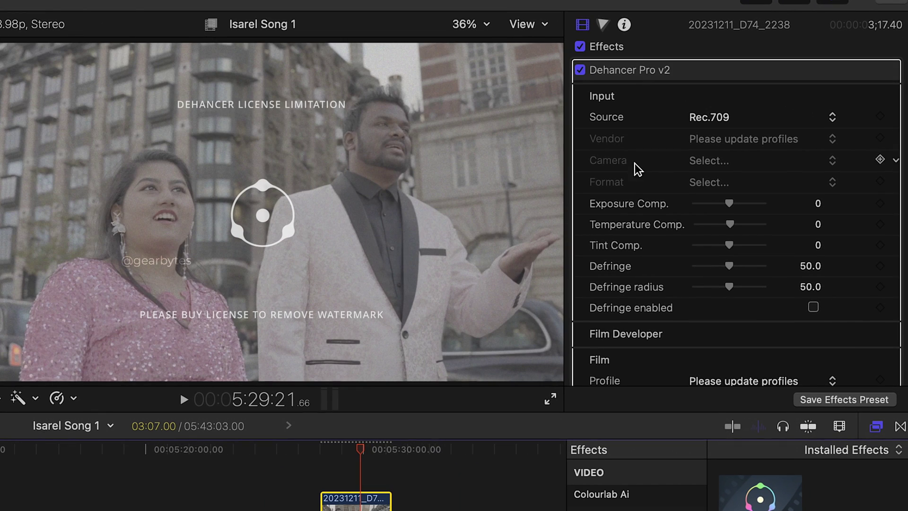
Open the license info from the Dehancer Pro v2 effect's options and choose to activate with a license key.
scroll(626, 208, down, 5)
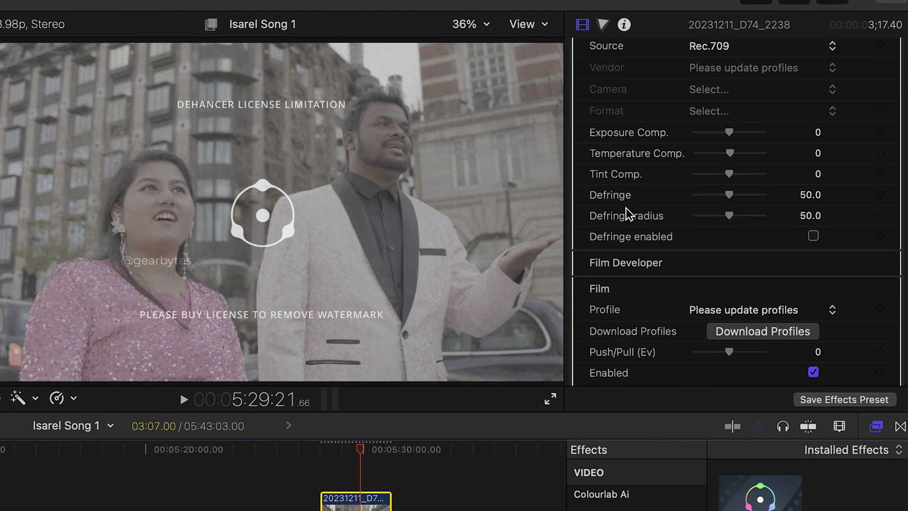
scroll(625, 208, down, 15)
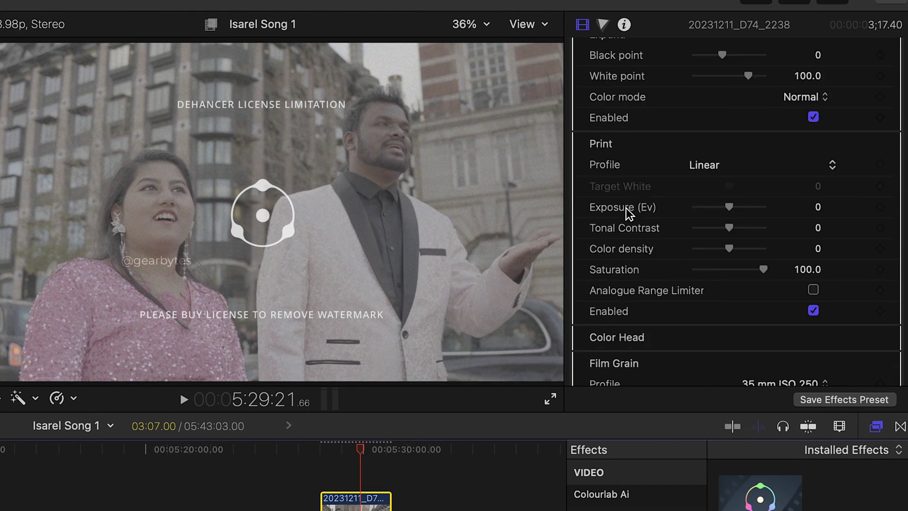
scroll(626, 208, down, 10)
scroll(626, 208, up, 5)
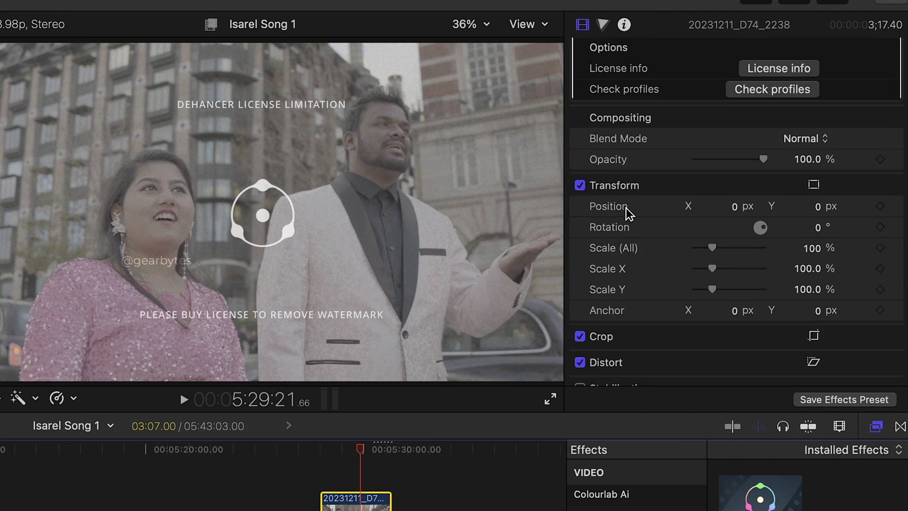
click(768, 200)
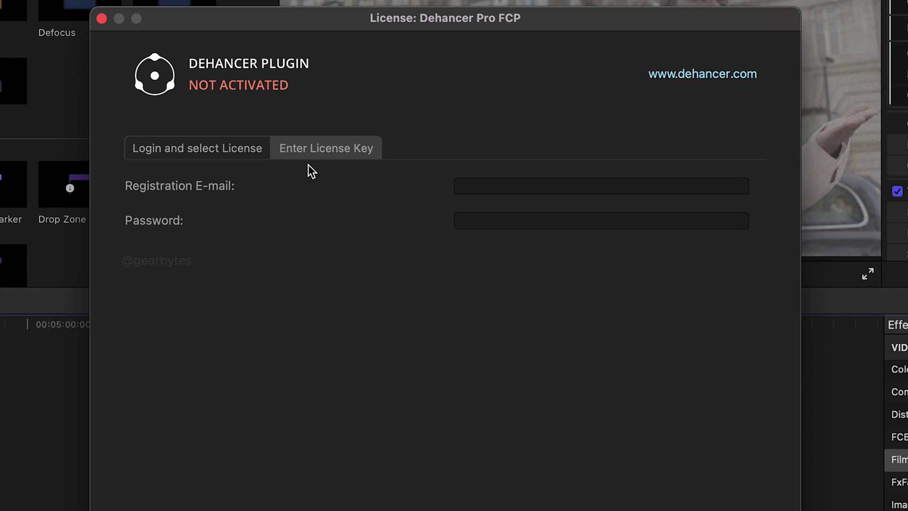
click(306, 148)
Enter the registration e-mail and paste the activation key, activate the plugin and close the license window.
click(474, 183)
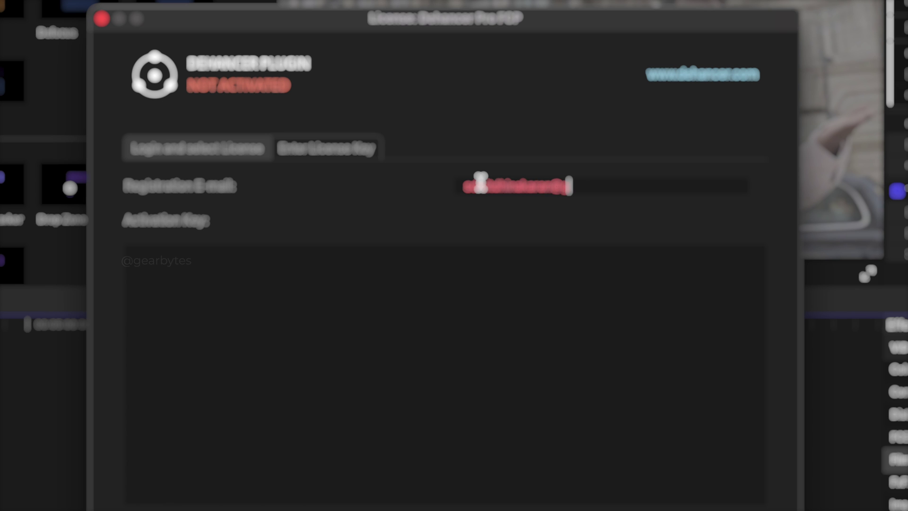
text(m)
click(436, 265)
key(super+v)
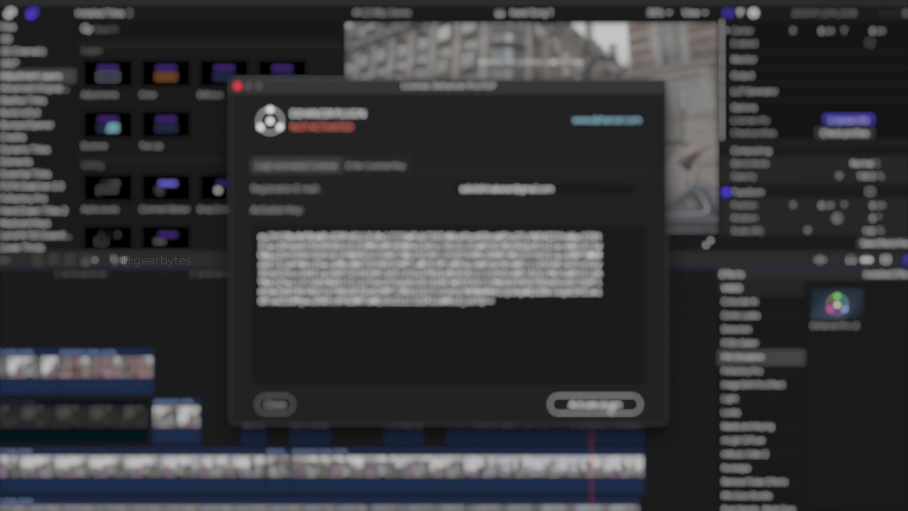
click(610, 407)
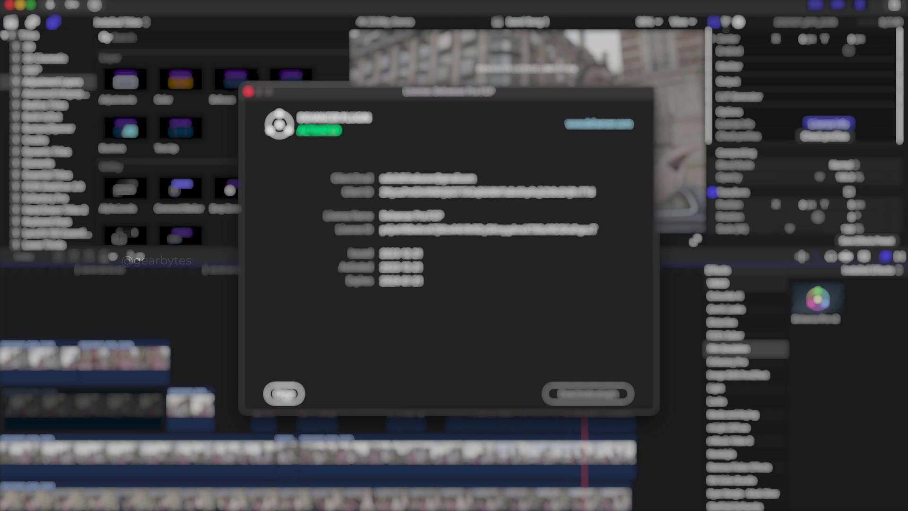
click(283, 393)
Run the profile check in the Dehancer Pro v2 options to update the film, camera and print profiles.
key(super+equal)
key(super+equal)
key(super+equal)
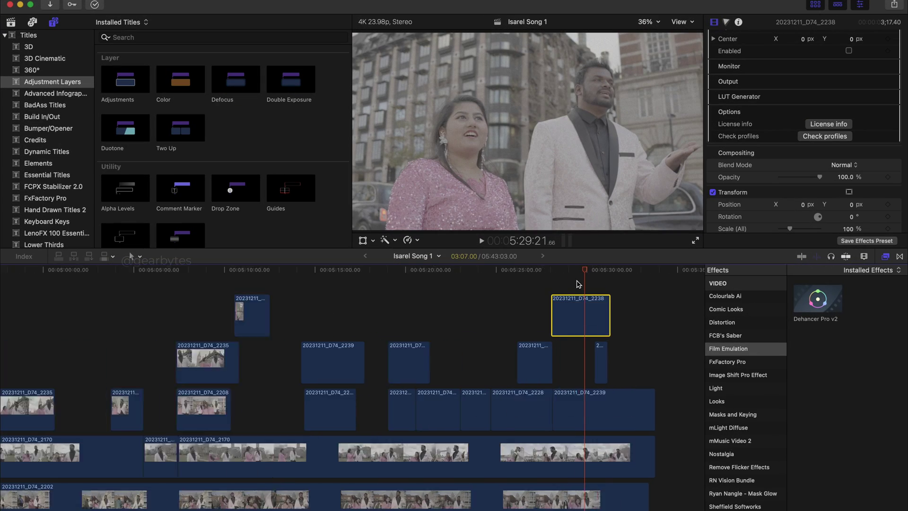
scroll(530, 304, right, 1)
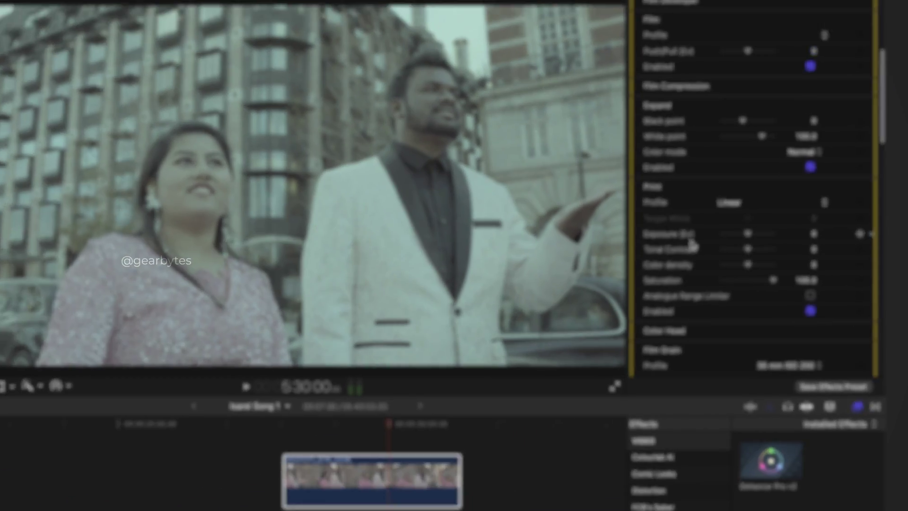
scroll(756, 139, down, 15)
scroll(588, 269, down, 3)
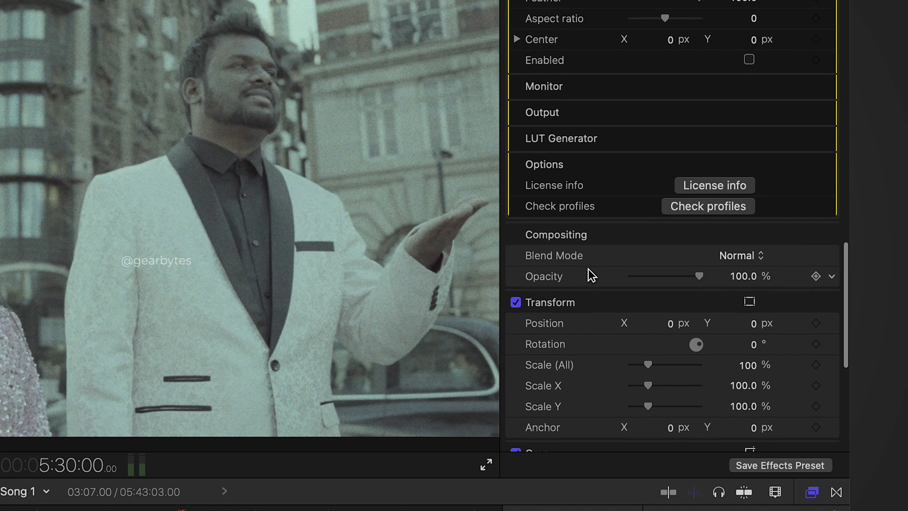
click(711, 205)
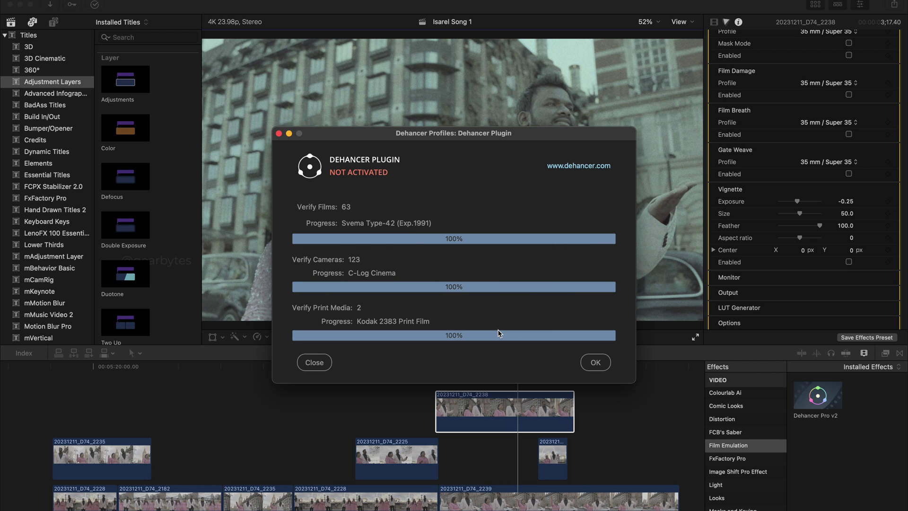
Close the finished profile check and set the Dehancer Pro v2 input camera to Sony Alpha 7 IV.
click(598, 368)
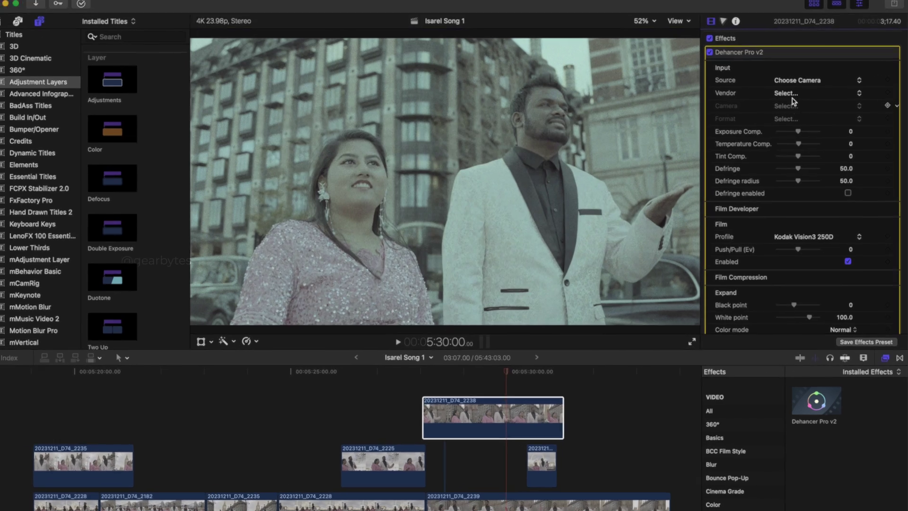
click(793, 96)
click(737, 212)
click(713, 129)
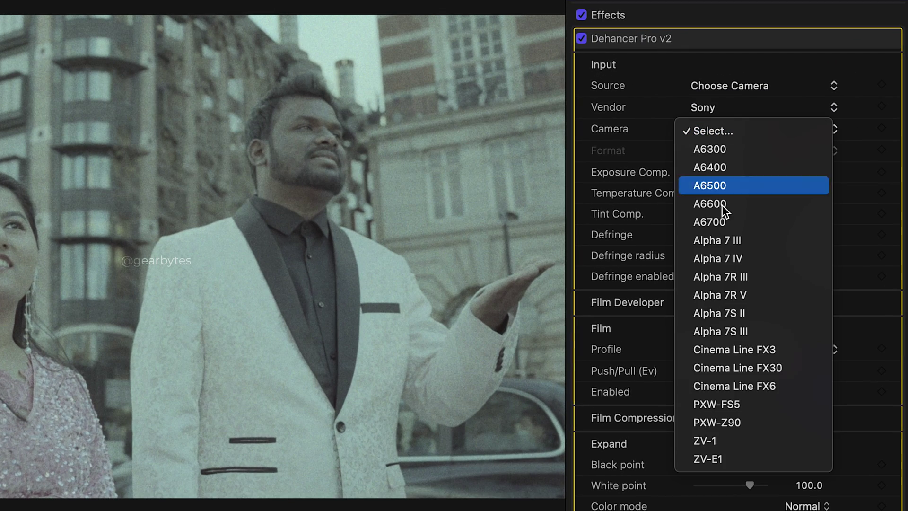
click(747, 256)
Set the input format for the Sony camera to S-Log3 S-Gamut3.Cine.
click(744, 149)
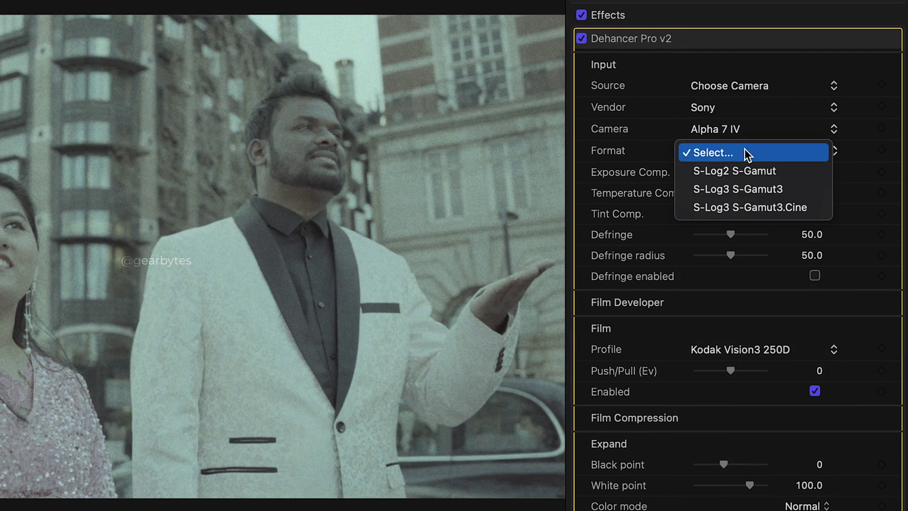
click(785, 207)
click(710, 153)
click(759, 136)
click(752, 154)
click(746, 170)
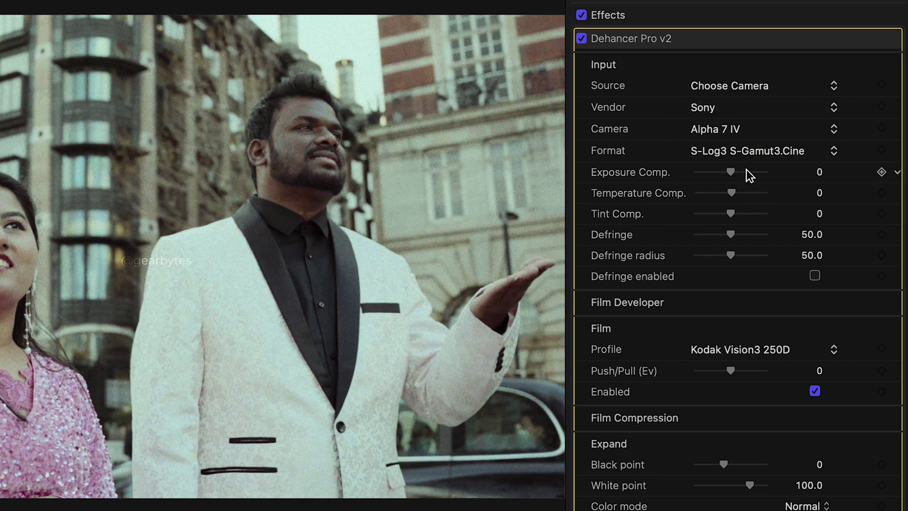
Try adjusting the input exposure compensation and leave it at 0.
drag(731, 170, 733, 171)
click(815, 173)
mouse_move(814, 173)
mouse_down()
mouse_move(815, 137)
mouse_move(814, 197)
mouse_move(815, 175)
mouse_up()
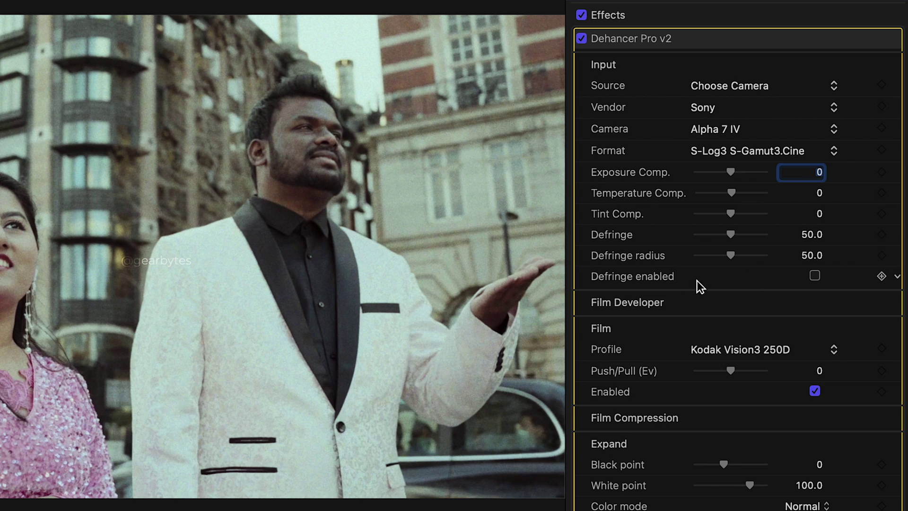
Turn off the Film, Expand, Print and Film Grain sections of the Dehancer effect.
scroll(639, 235, down, 5)
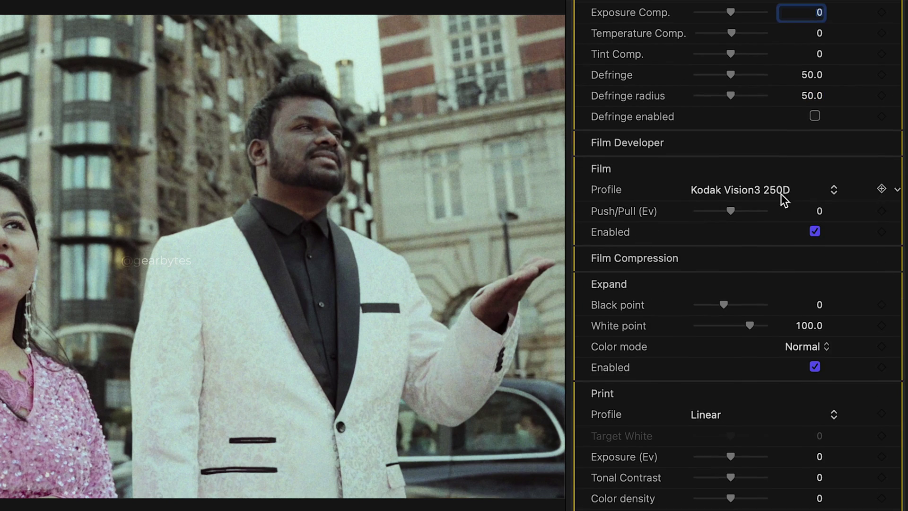
click(815, 232)
click(814, 232)
click(814, 366)
scroll(683, 299, down, 8)
click(816, 252)
click(815, 334)
scroll(667, 353, down, 7)
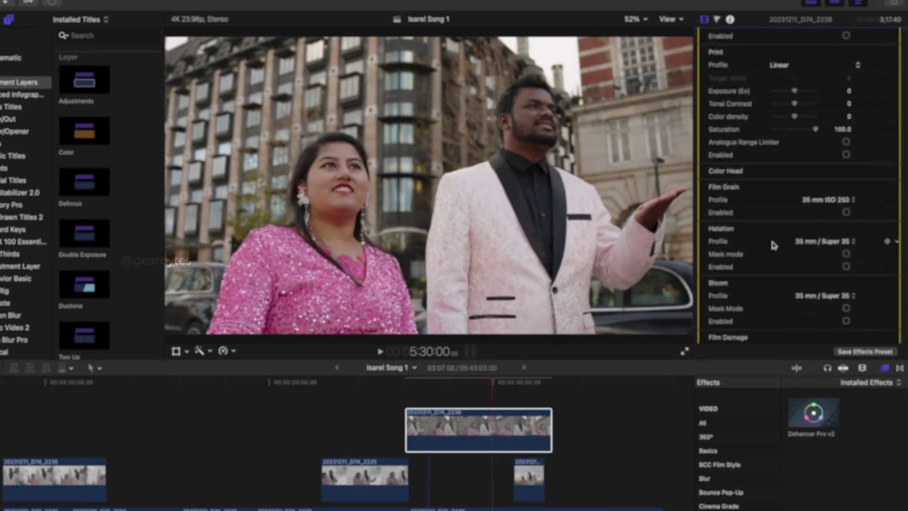
Enable Film, Expand and Print with Kodak Ektar 100, push/pull 2.0, black point 8, white point 90, print exposure 0.39, tonal contrast 6, color density 100.
scroll(760, 234, up, 14)
click(848, 257)
click(818, 234)
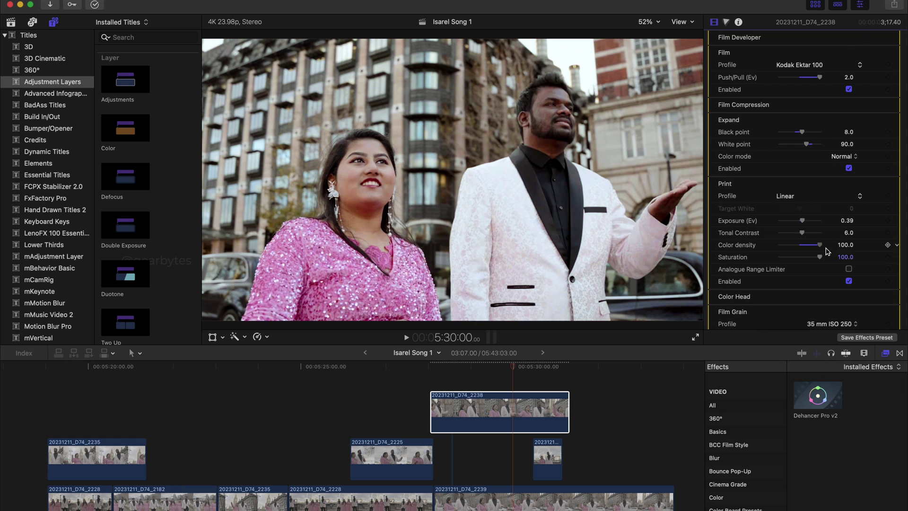
Try the 8 mm / Super 8 Halation profile, then set it to 35 mm / Super 35 and enable Halation.
scroll(827, 250, down, 1)
scroll(847, 222, down, 5)
click(836, 176)
click(836, 178)
click(832, 175)
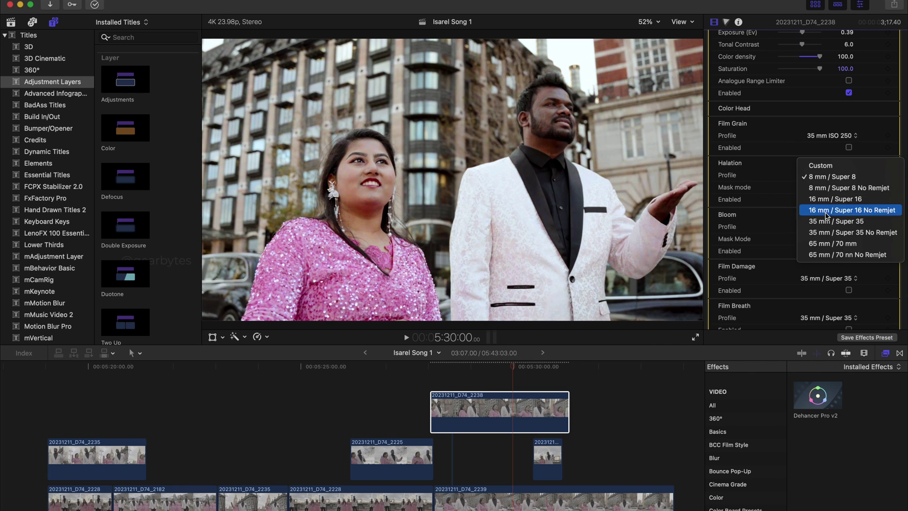
click(825, 221)
click(849, 199)
Try Bloom with the 8 mm / Super 8 profile, then return it to 35 mm / Super 35 and leave Bloom off.
scroll(789, 175, down, 1)
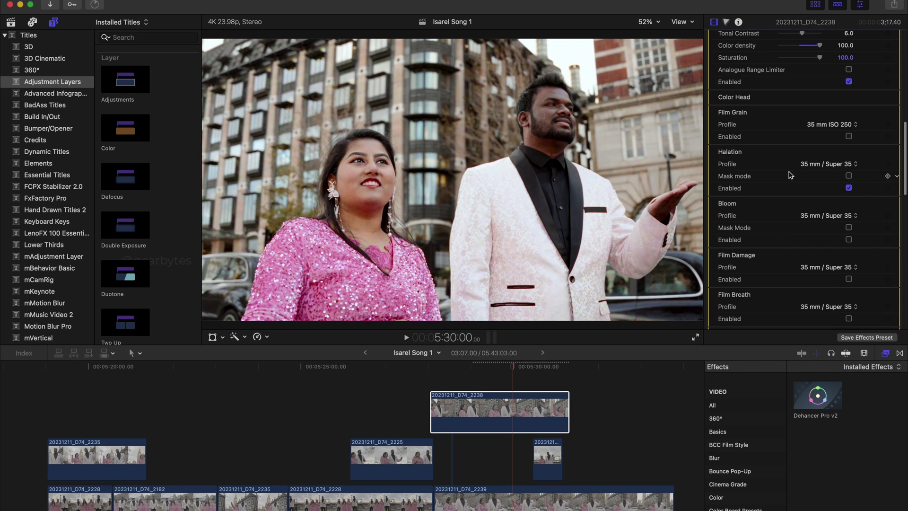
click(849, 239)
click(833, 215)
click(828, 196)
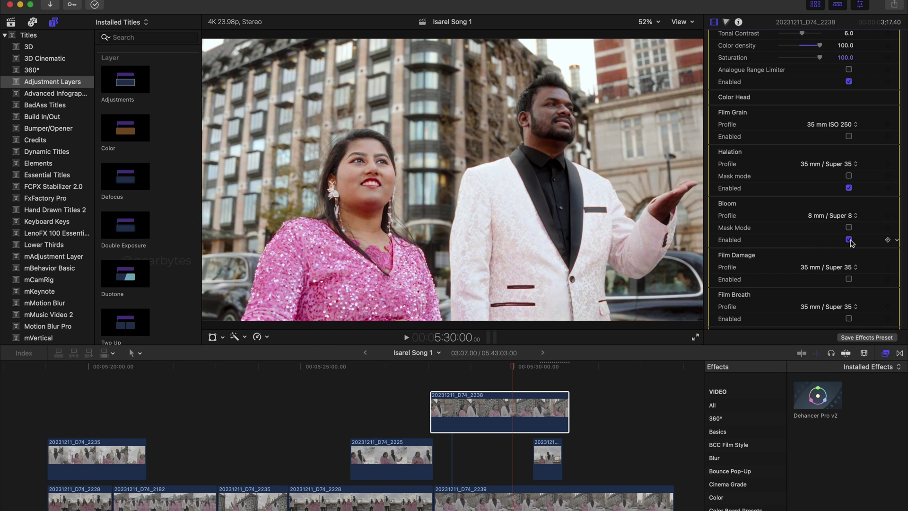
click(832, 215)
click(828, 235)
click(849, 240)
click(849, 240)
click(849, 240)
Enable the Vignette and adjust its exposure and size.
scroll(790, 280, down, 6)
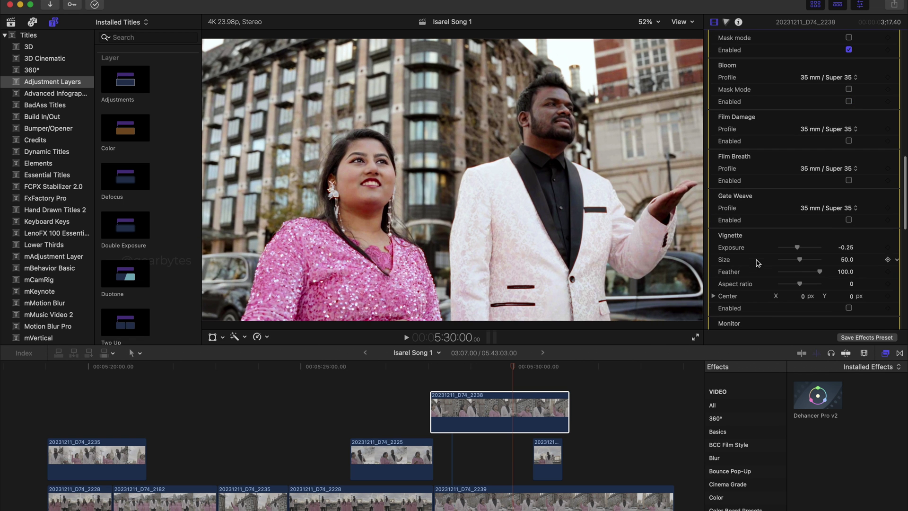
click(849, 309)
drag(797, 248, 803, 247)
drag(799, 259, 804, 284)
Play the graded connected clip from its start to review the film look.
scroll(737, 284, down, 5)
scroll(737, 285, up, 8)
click(431, 365)
key(space)
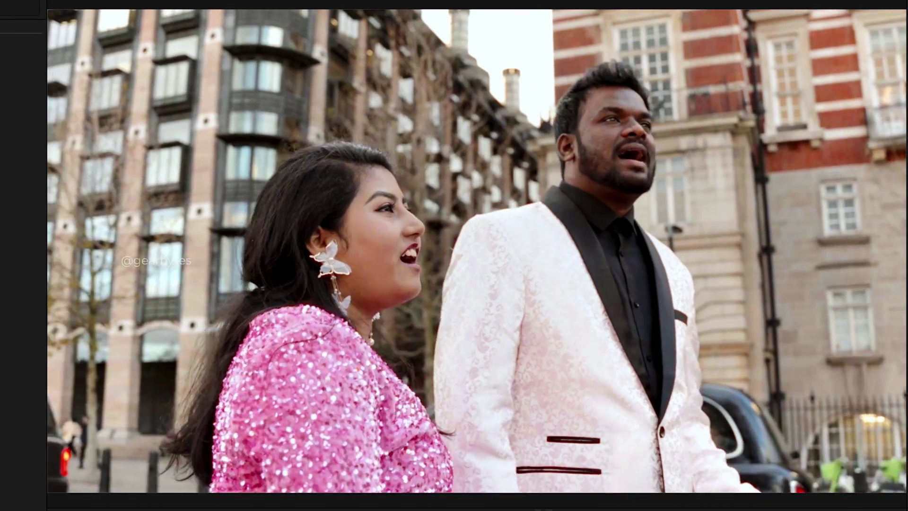
key(space)
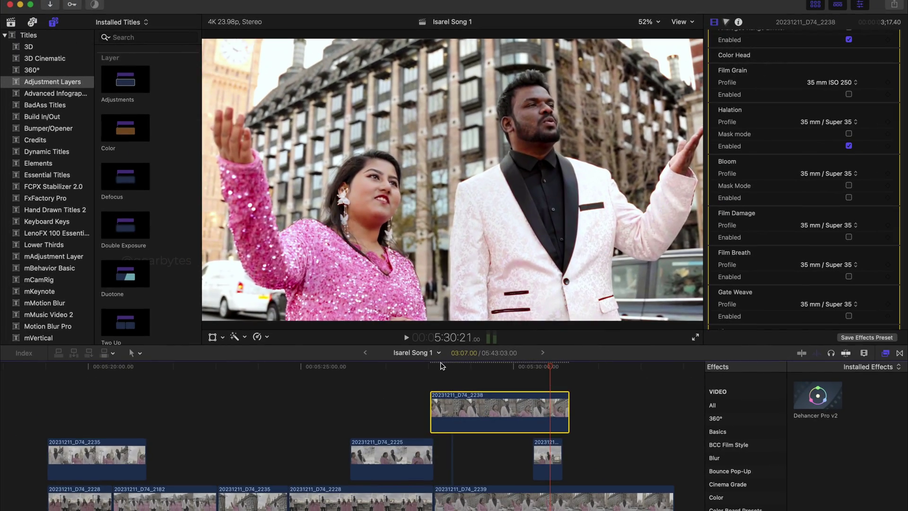